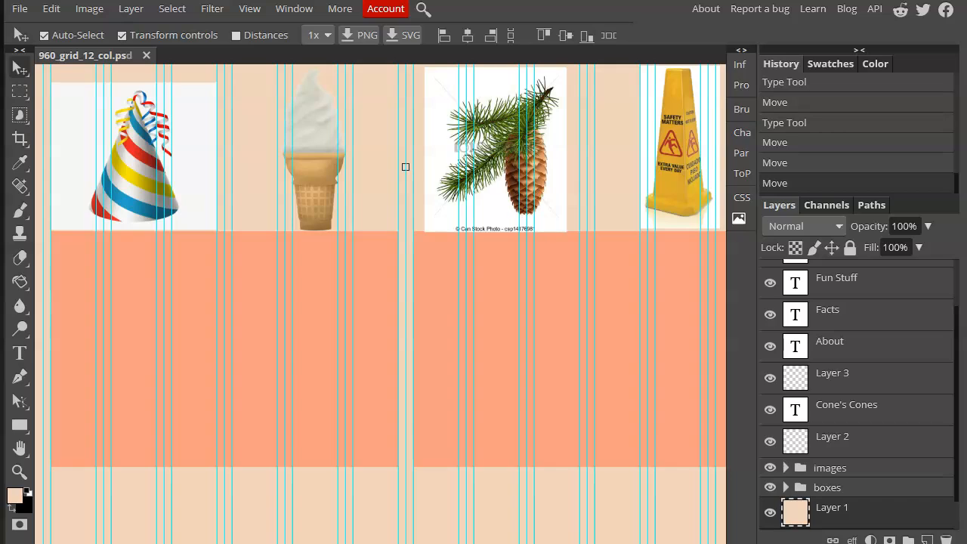
- Switch to the browser, generate five paragraphs of Lorem Ipsum on lipsum.com, and copy the first paragraph
key(alt+Tab)
click(260, 43)
click(306, 44)
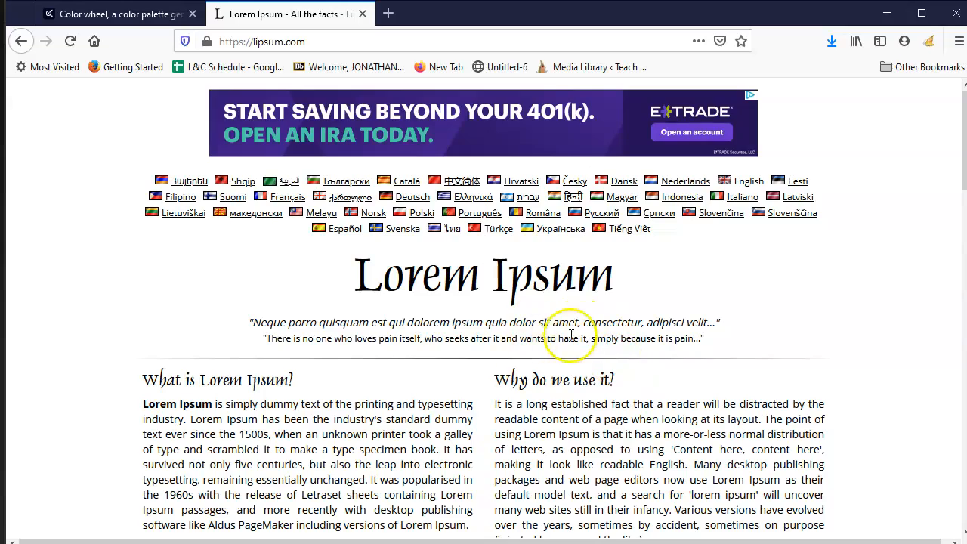
scroll(401, 310, down, 3)
scroll(378, 318, down, 3)
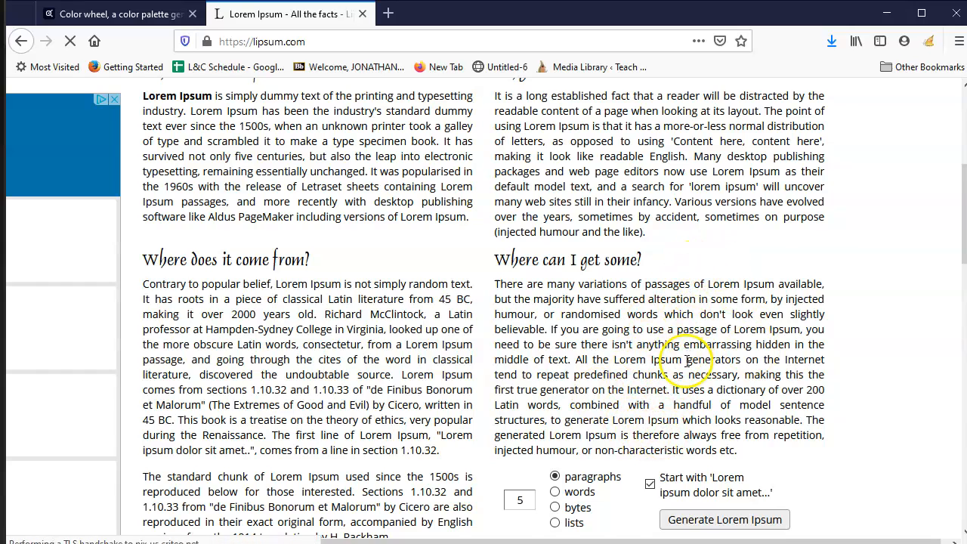
scroll(680, 340, down, 2)
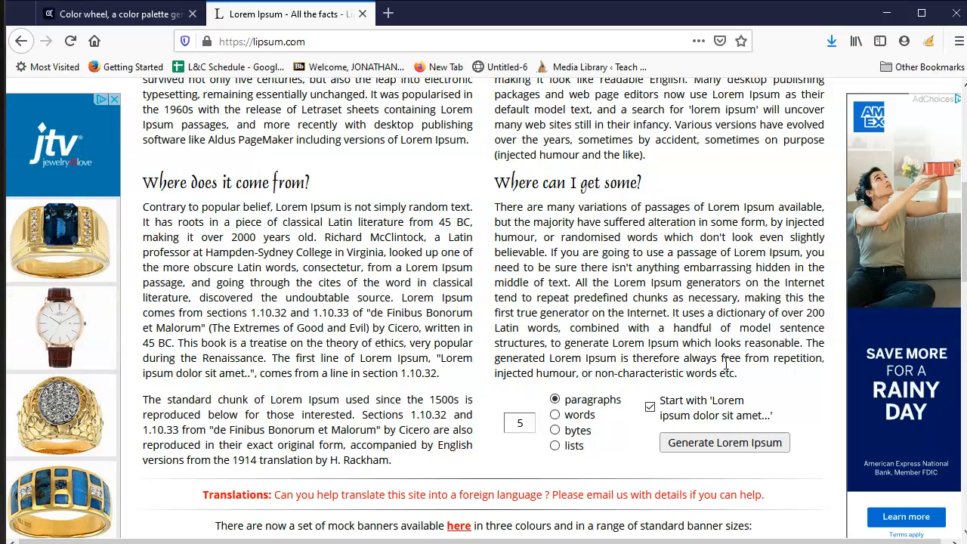
click(736, 445)
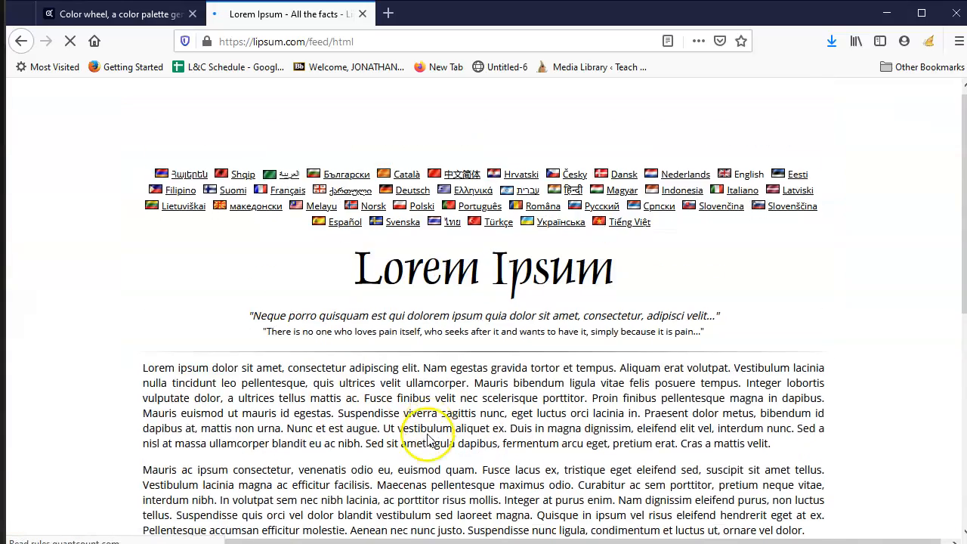
scroll(428, 440, down, 3)
drag(783, 297, 143, 220)
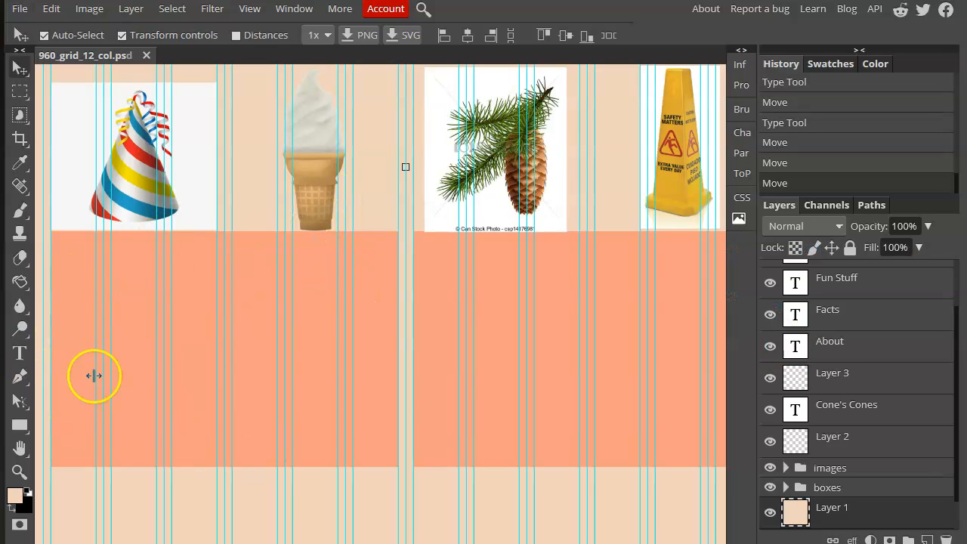
- Return to the layout in Photopea and set the Type tool to DejaVu Sans at 12 px
click(21, 353)
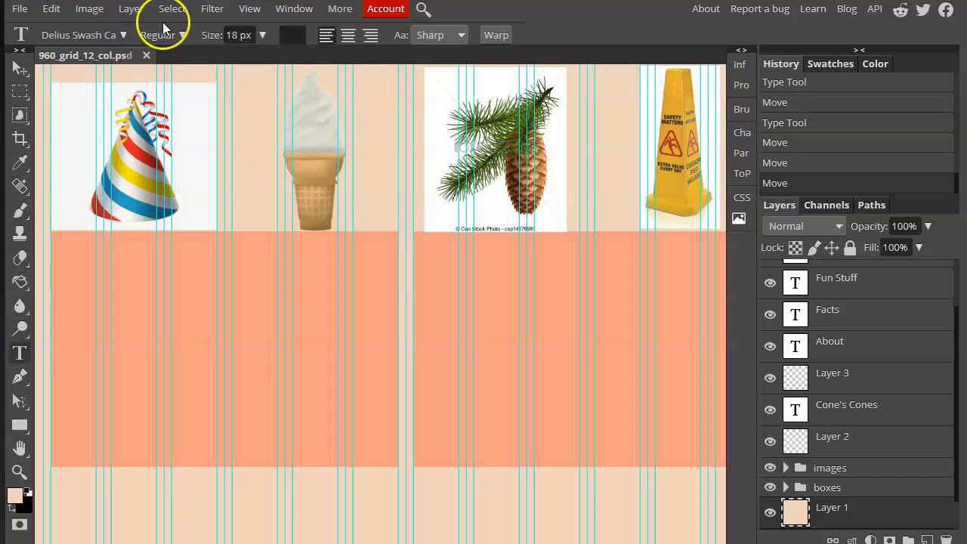
click(124, 34)
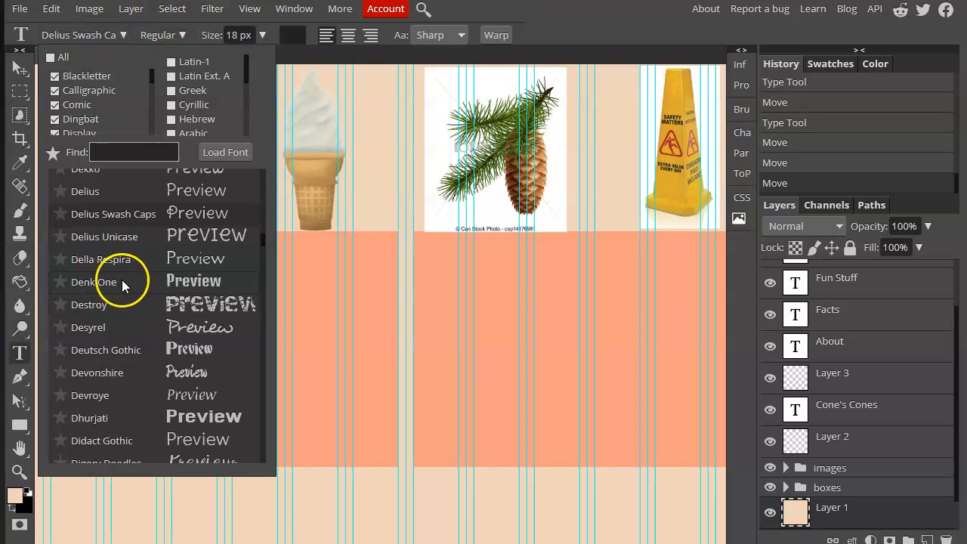
scroll(108, 298, up, 3)
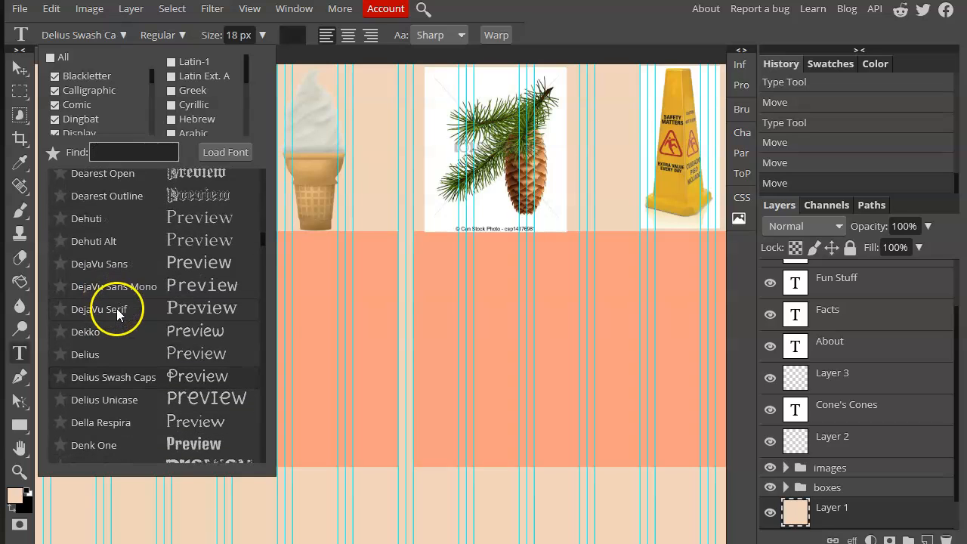
click(97, 265)
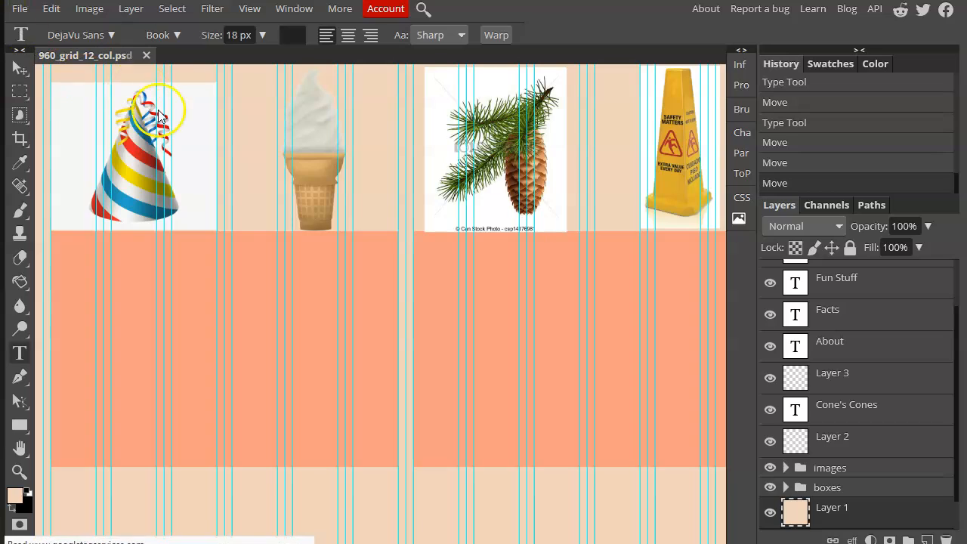
drag(257, 35, 202, 34)
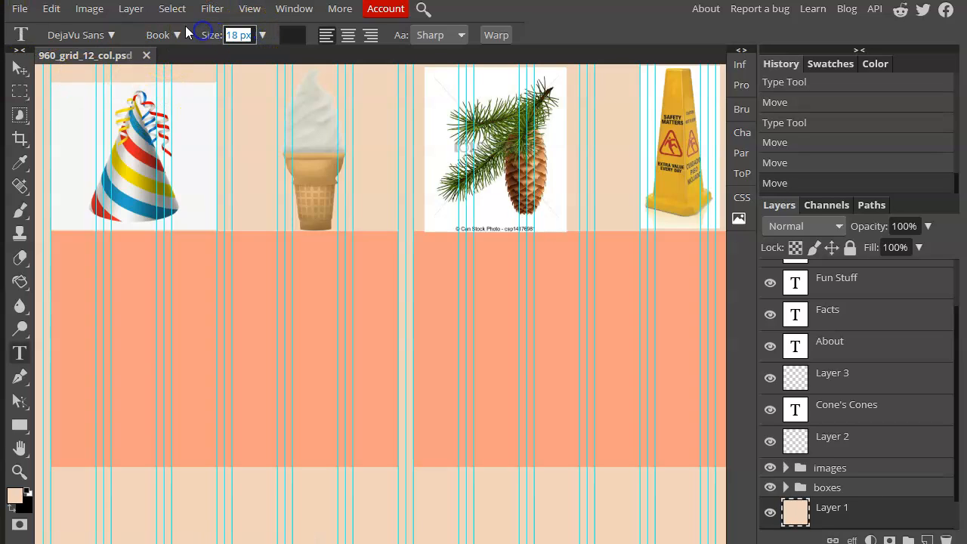
text(12 px)
- Paste the copied paragraph into a text frame covering the left salmon box and move its layer directly below 12 Col Grid
drag(52, 232, 398, 466)
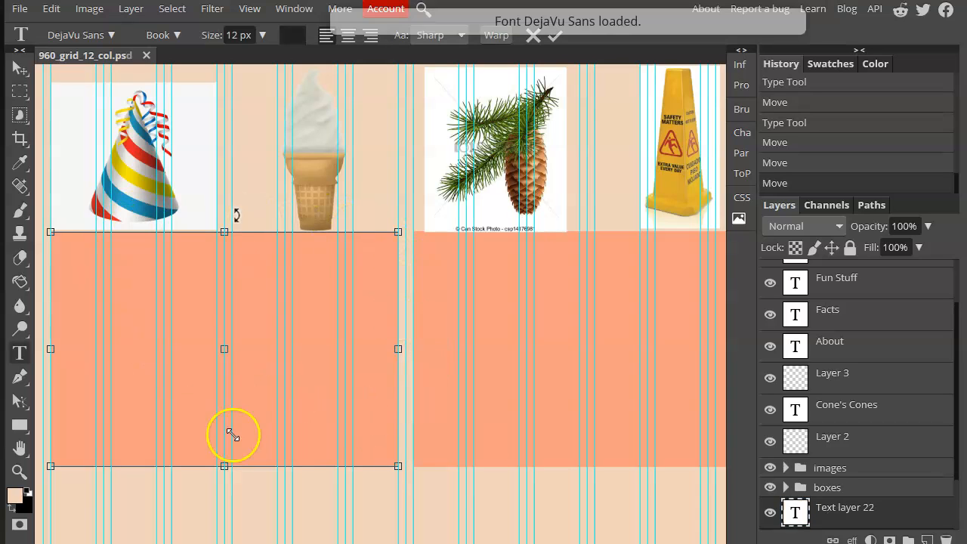
click(73, 261)
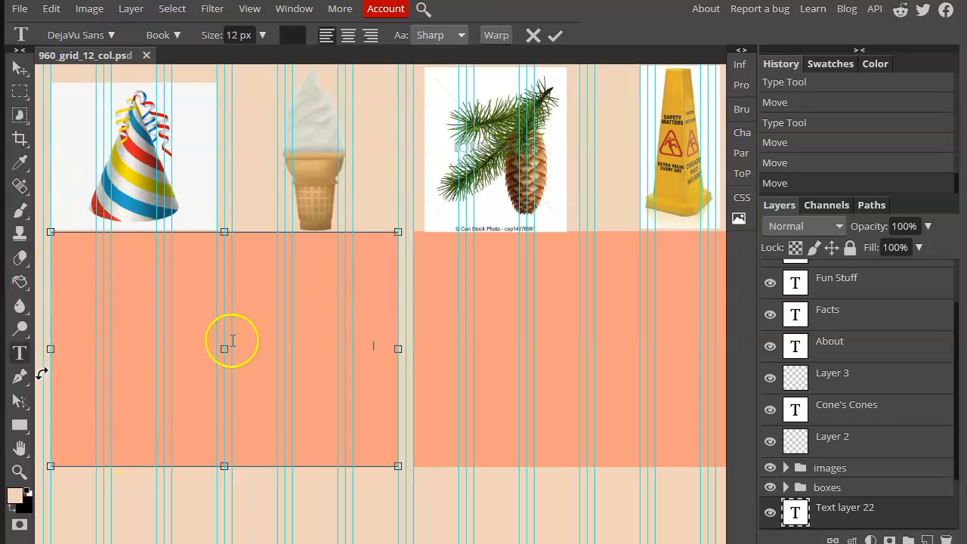
drag(371, 346, 19, 234)
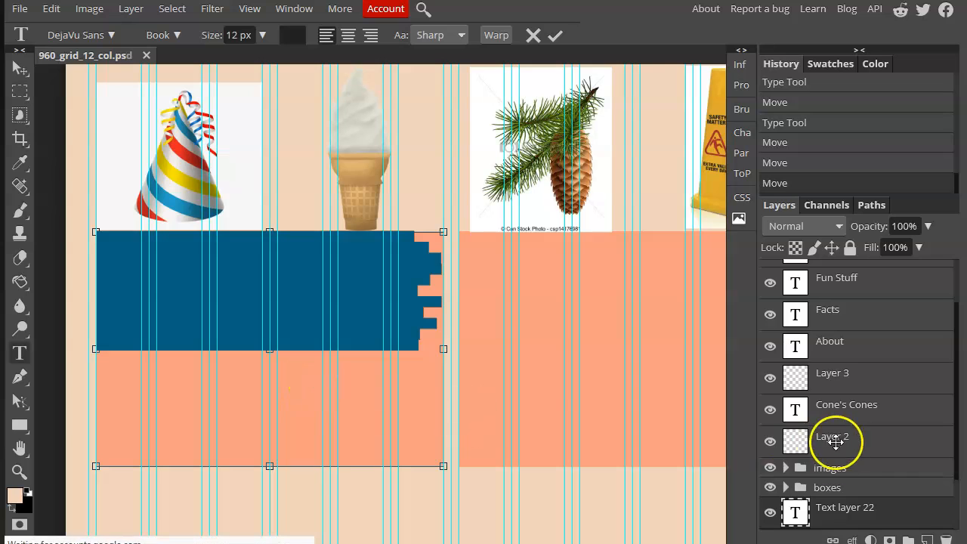
drag(860, 516, 859, 302)
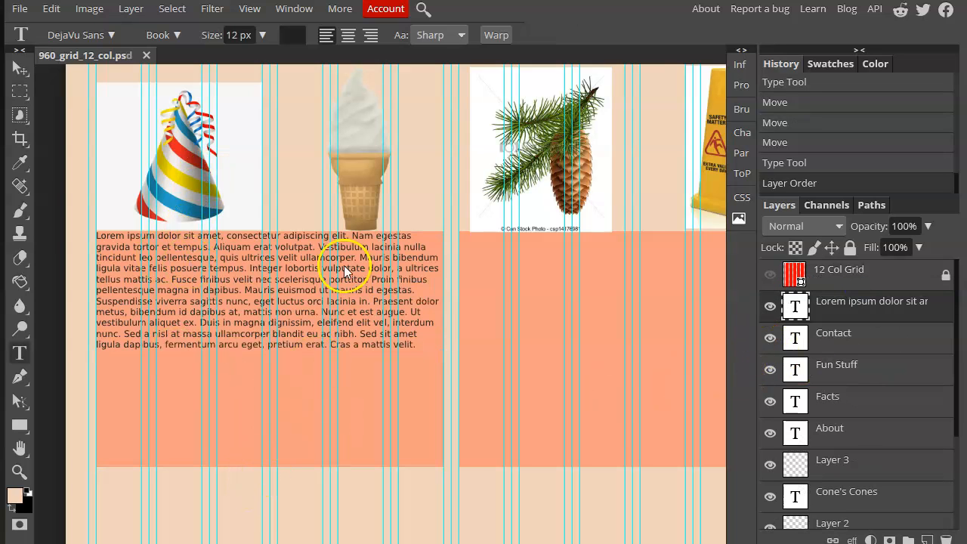
- Set the whole Lorem ipsum paragraph to 16 px and place a duplicate of it over the right salmon box
click(375, 290)
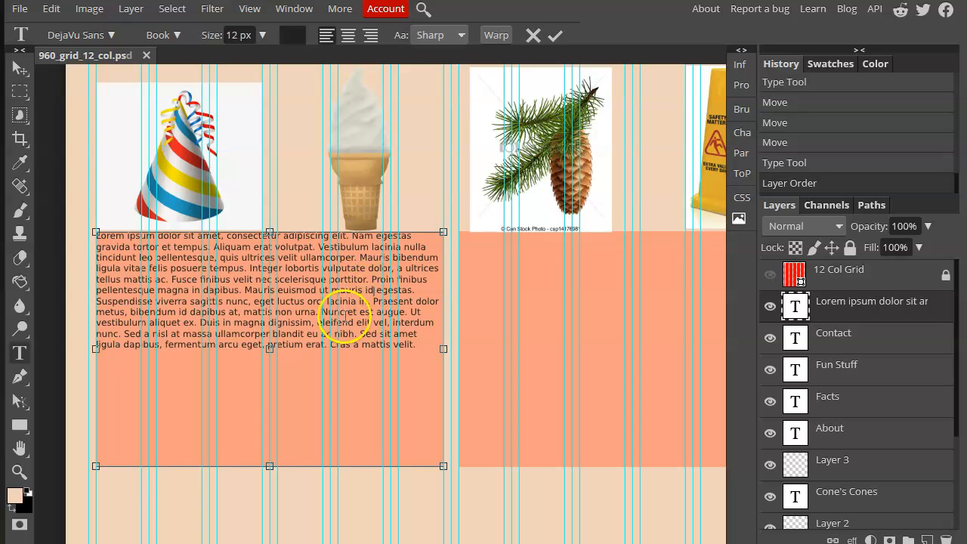
key(ctrl+a)
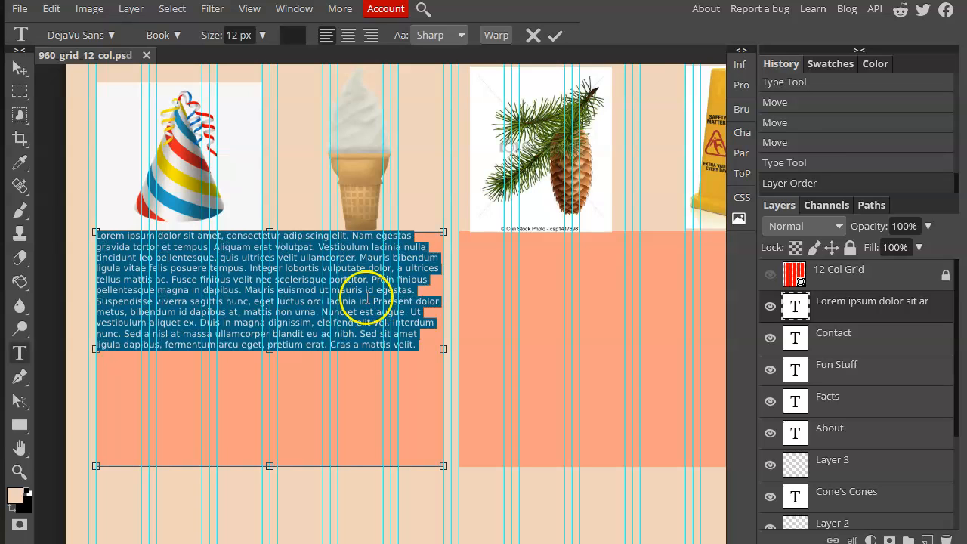
click(259, 35)
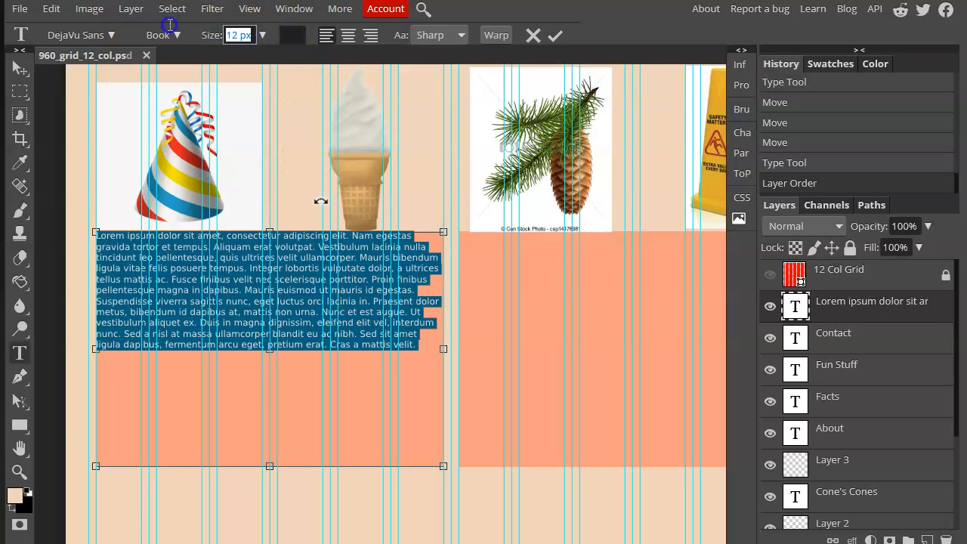
text(16)
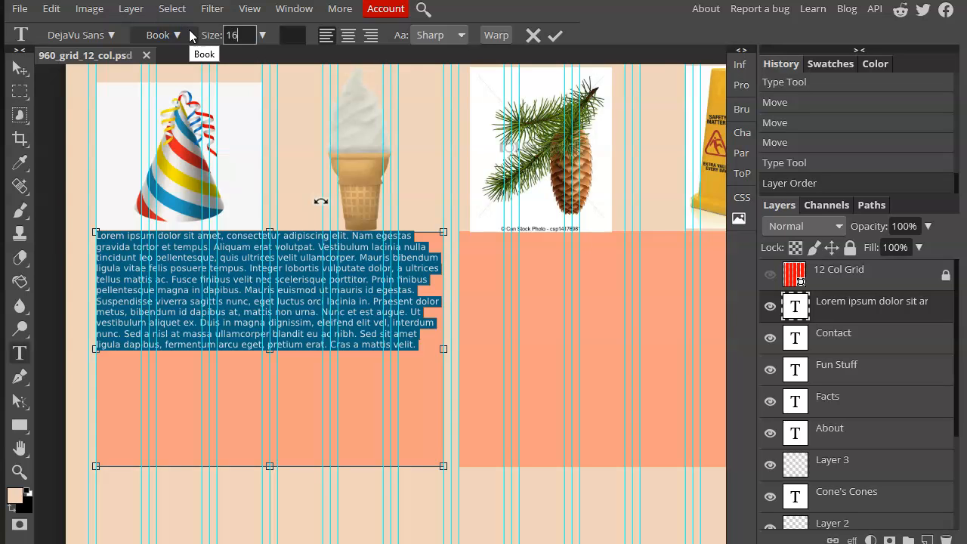
key(Return)
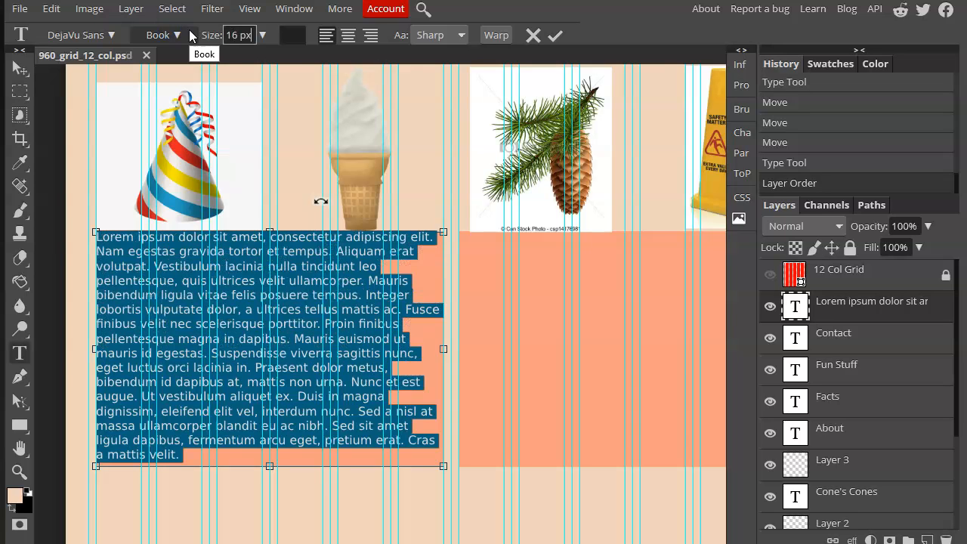
click(19, 70)
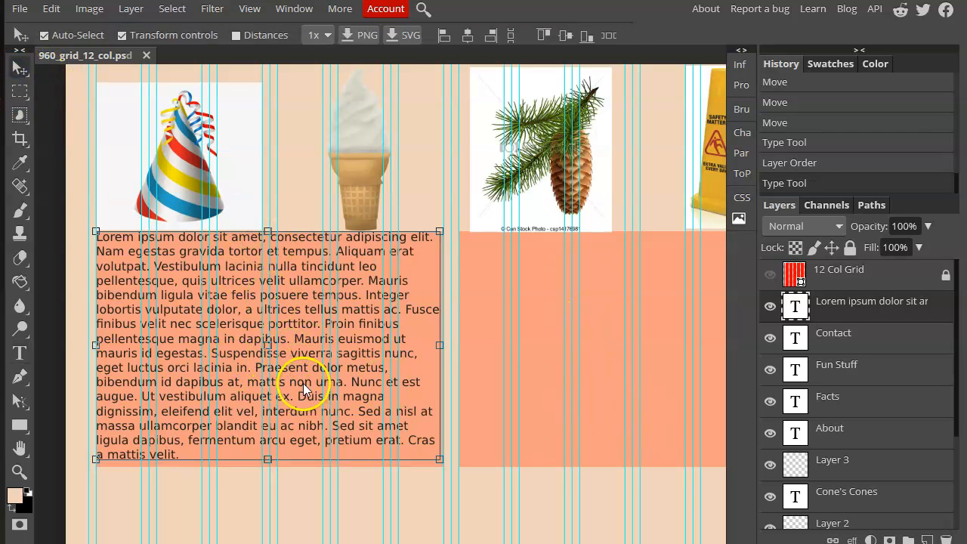
drag(300, 364, 666, 372)
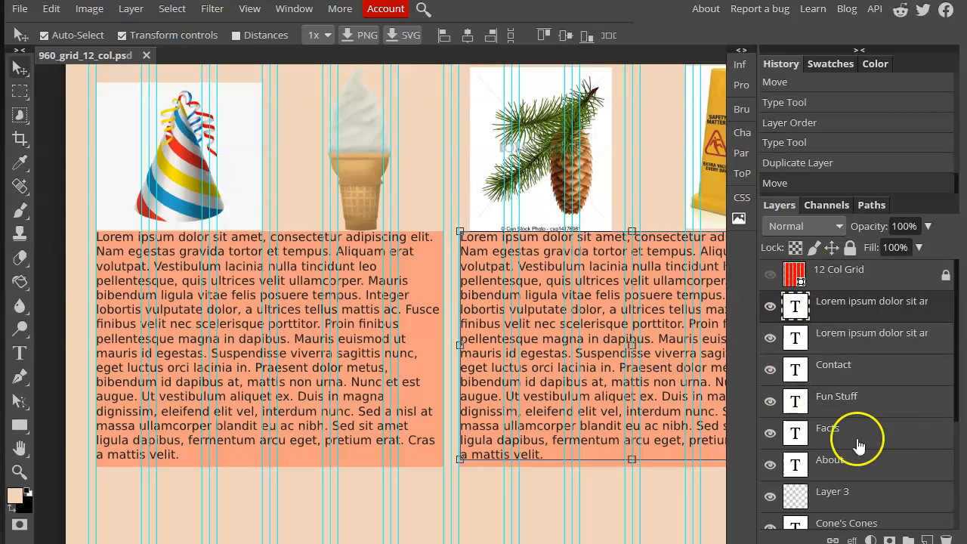
- Delete the empty layers Layer 3 and Layer 2
scroll(865, 453, down, 1)
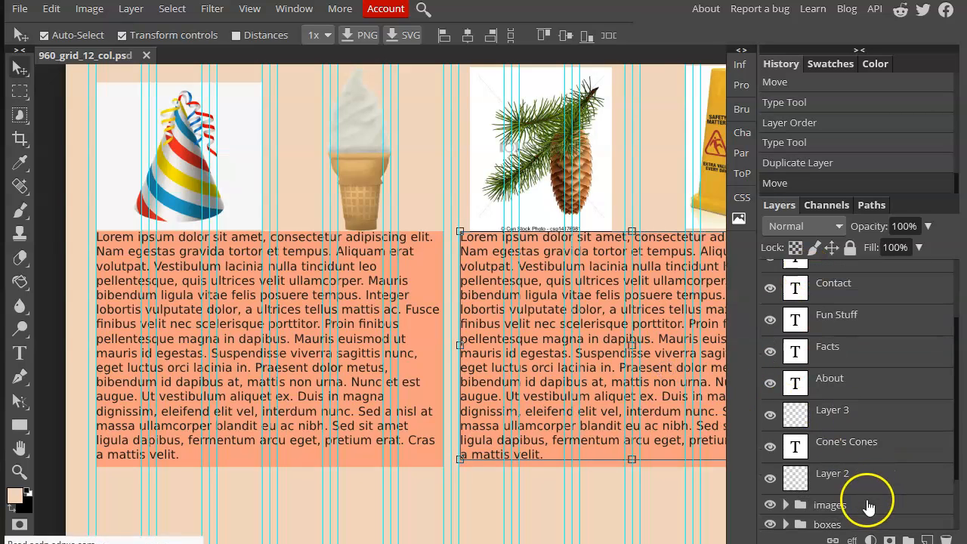
click(864, 413)
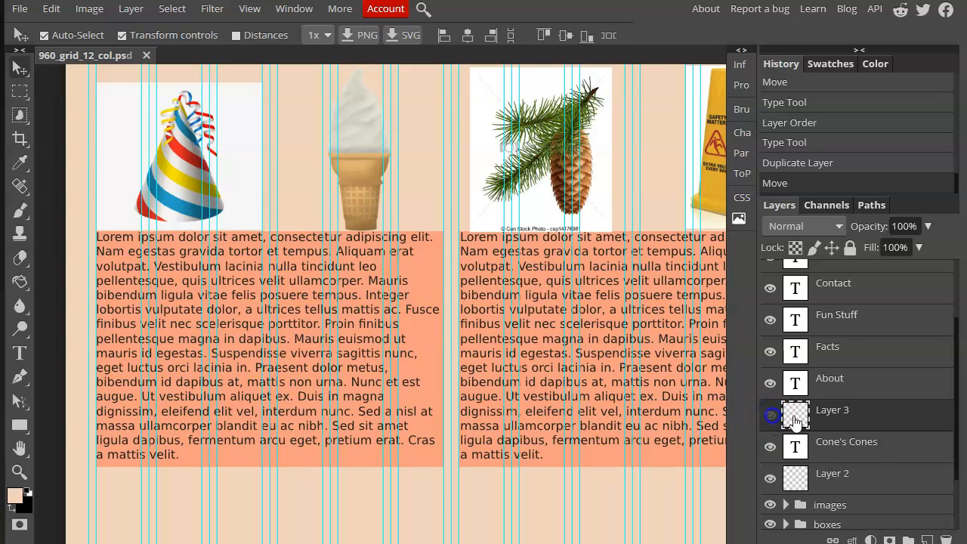
scroll(869, 431, down, 1)
click(858, 409)
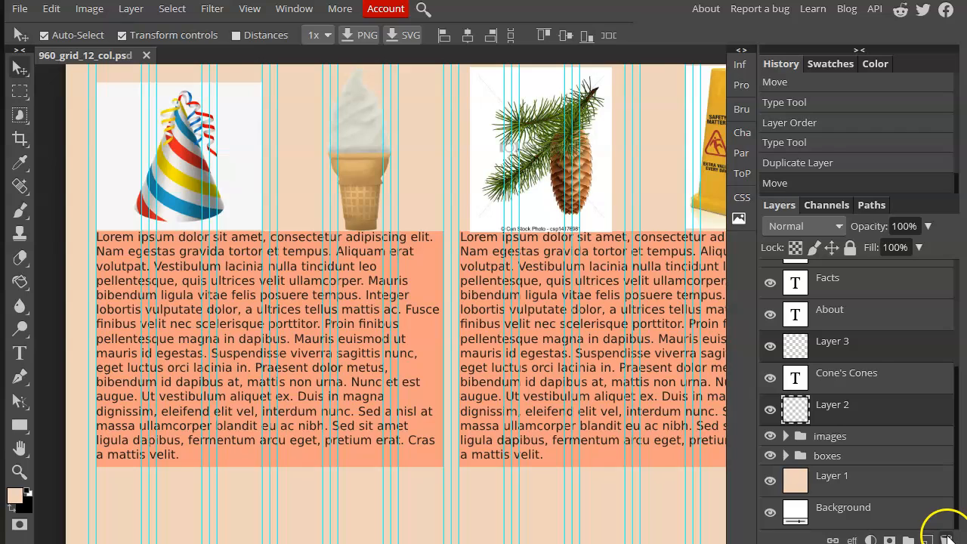
key(Delete)
- Group all text layers, from Cone's Cones up to the upper Lorem ipsum layer, into one folder
scroll(857, 401, up, 2)
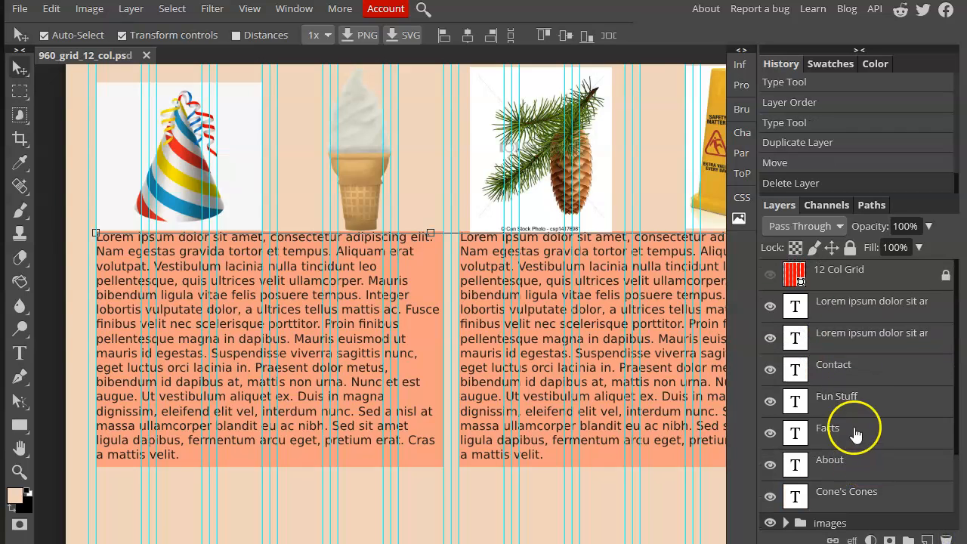
click(873, 492)
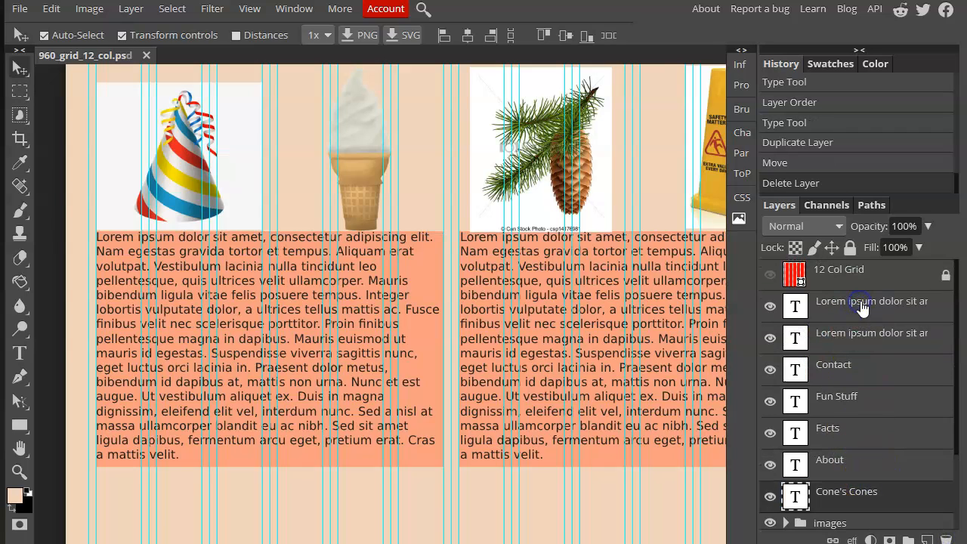
click(863, 307)
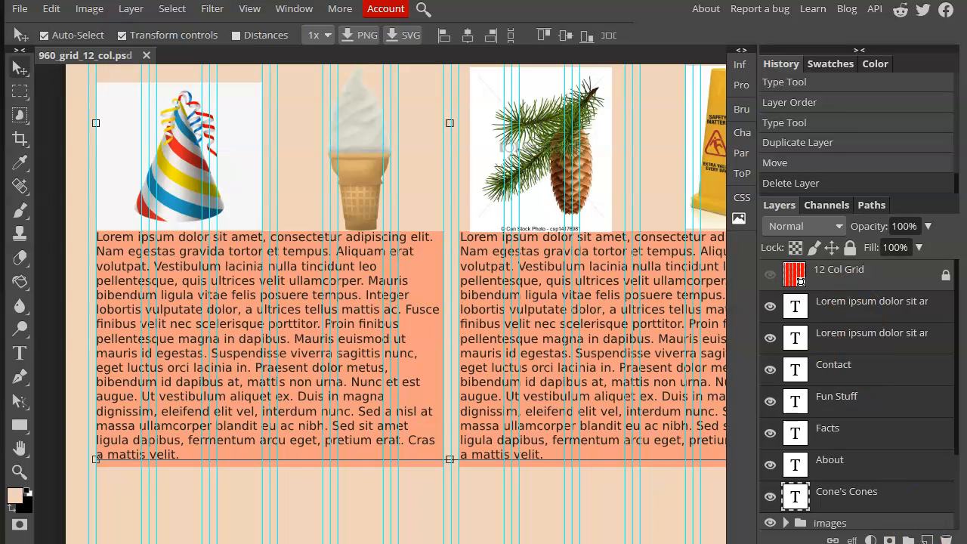
click(908, 540)
- Rename the new folder of text layers as "text"
click(835, 302)
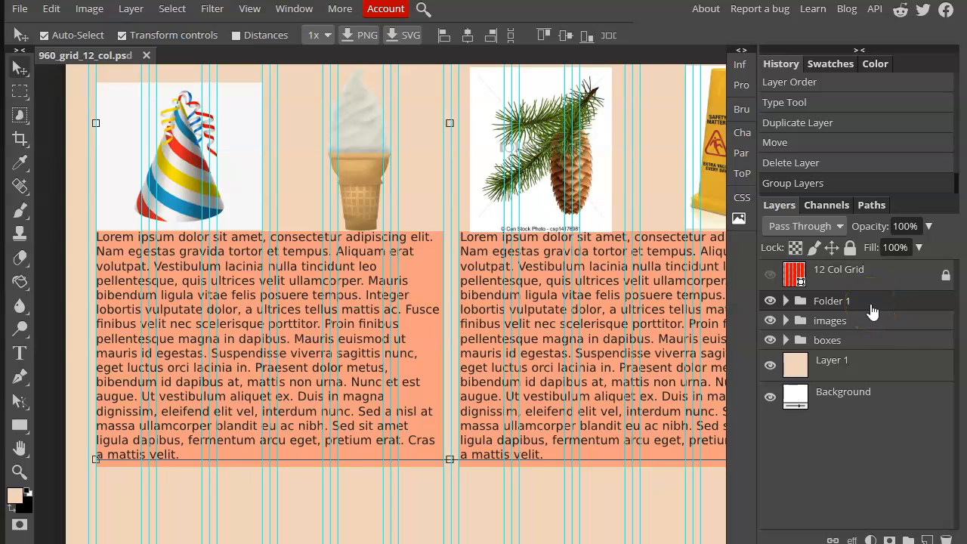
click(834, 301)
double_click(849, 302)
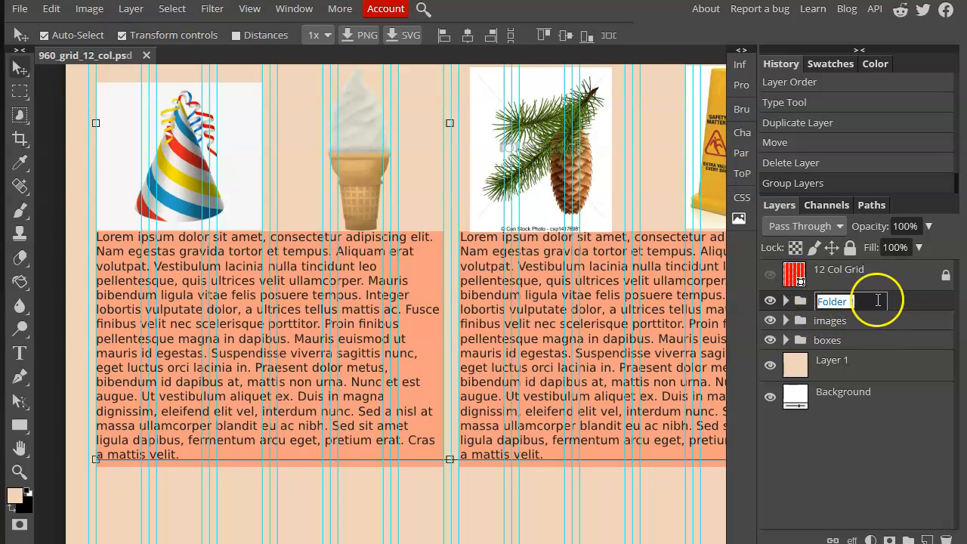
text(text)
key(Return)
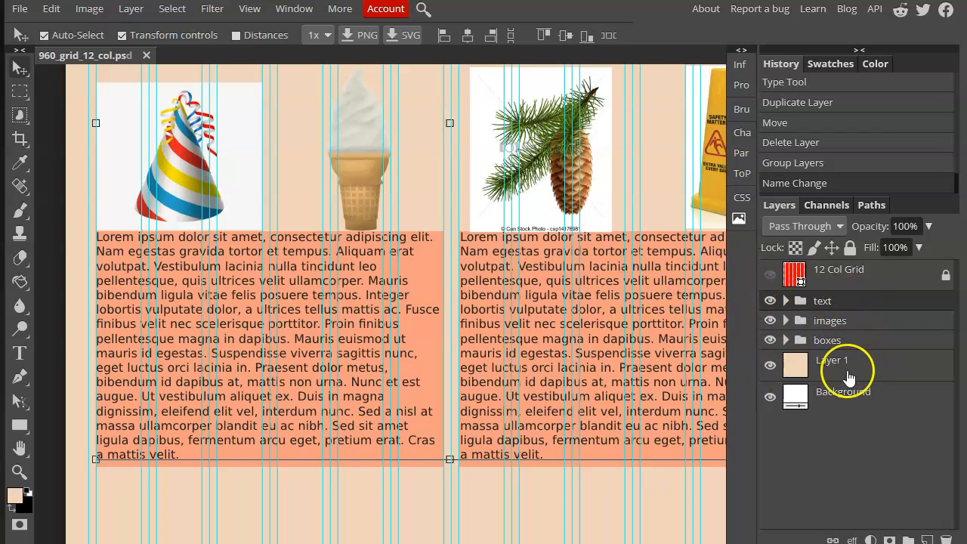
- Delete the white Background layer and rename Layer 1 as "background"
click(873, 401)
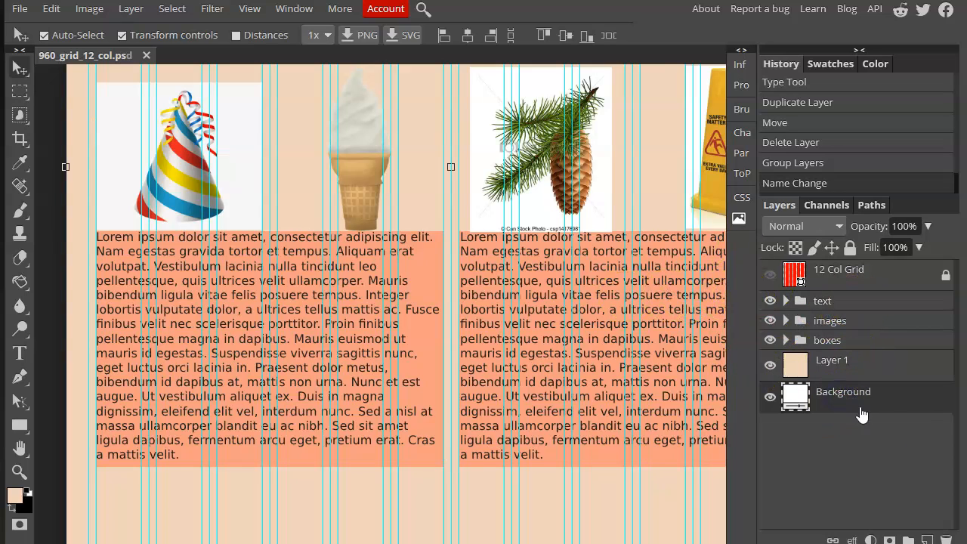
click(946, 541)
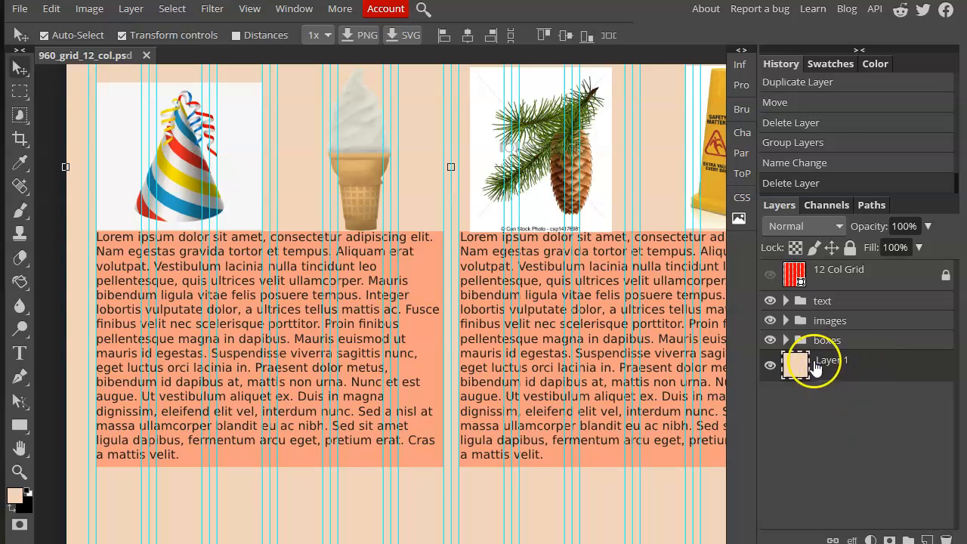
double_click(829, 361)
text(ba)
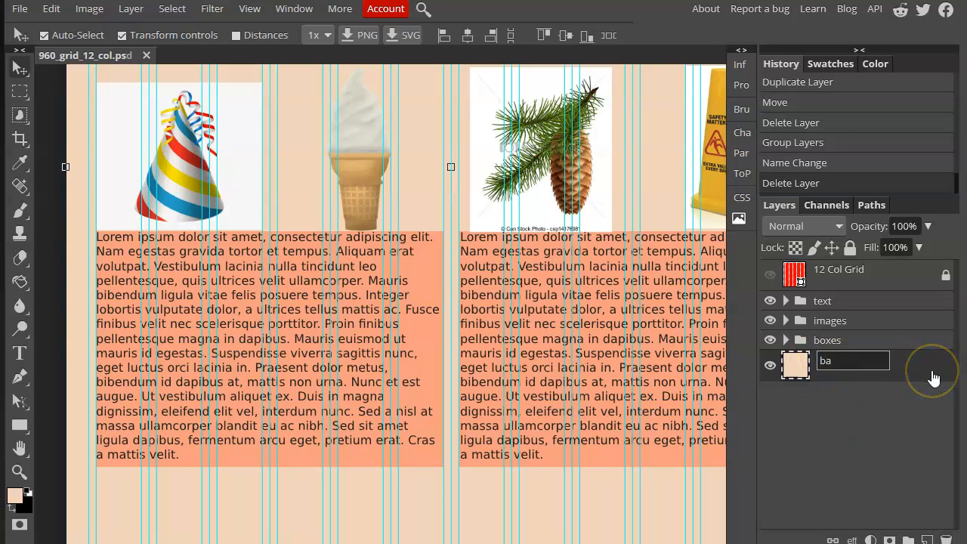
text(ckground)
key(Return)
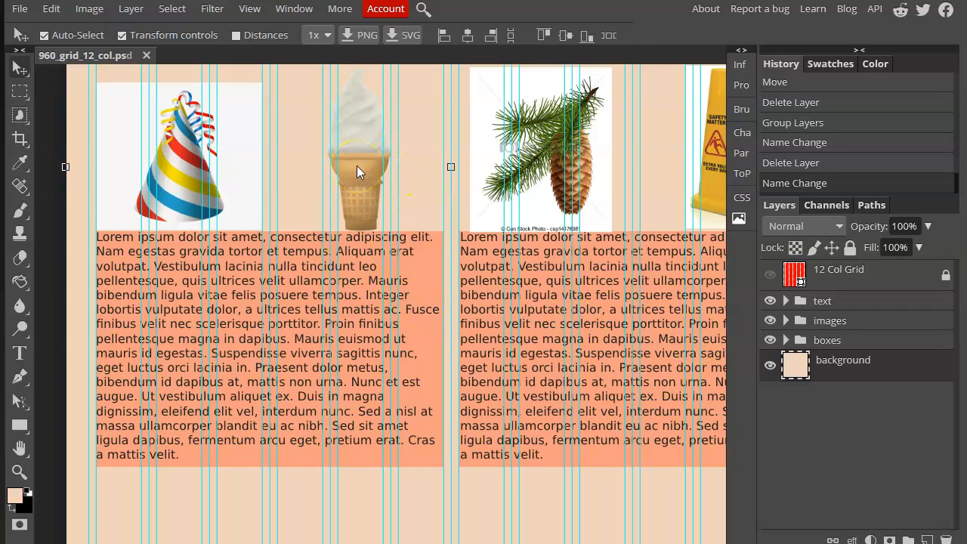
key(ctrl+minus)
click(526, 203)
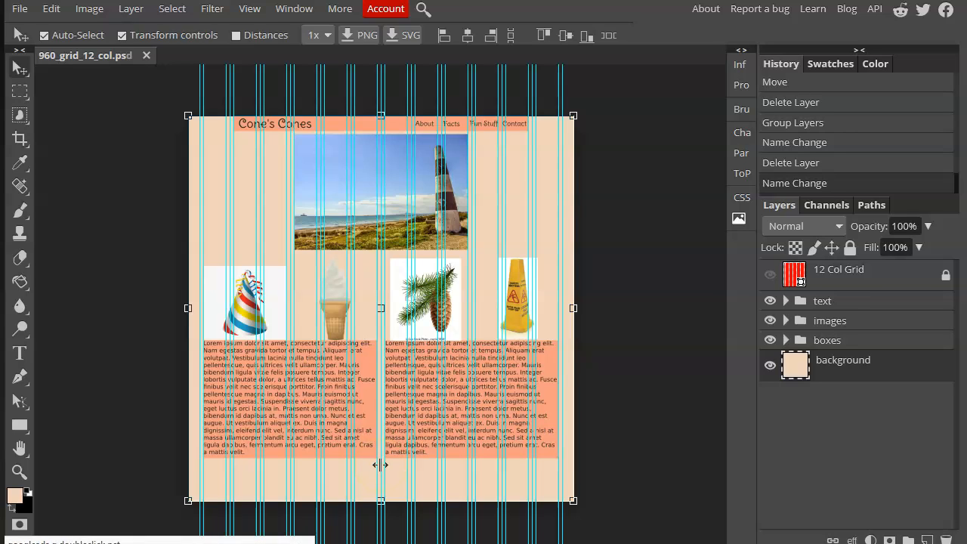
click(486, 370)
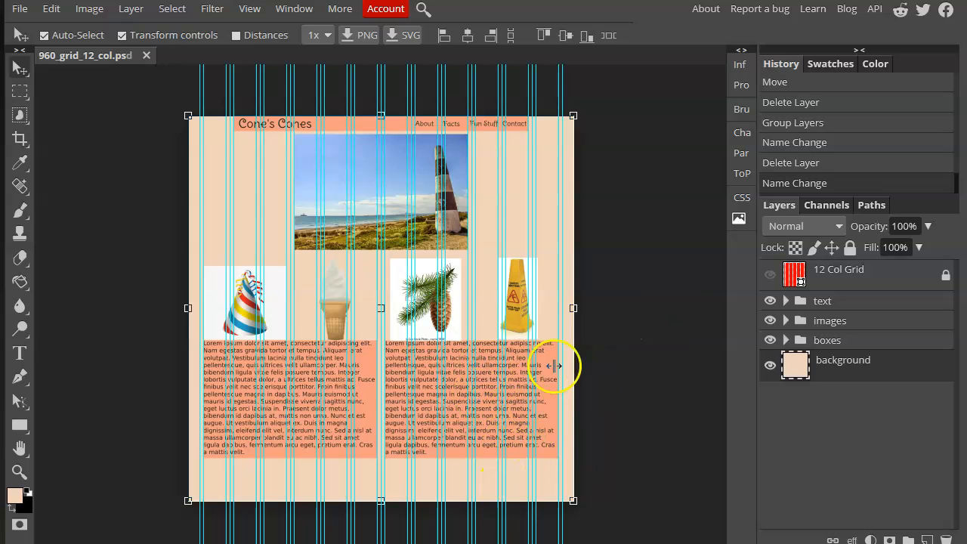
click(83, 517)
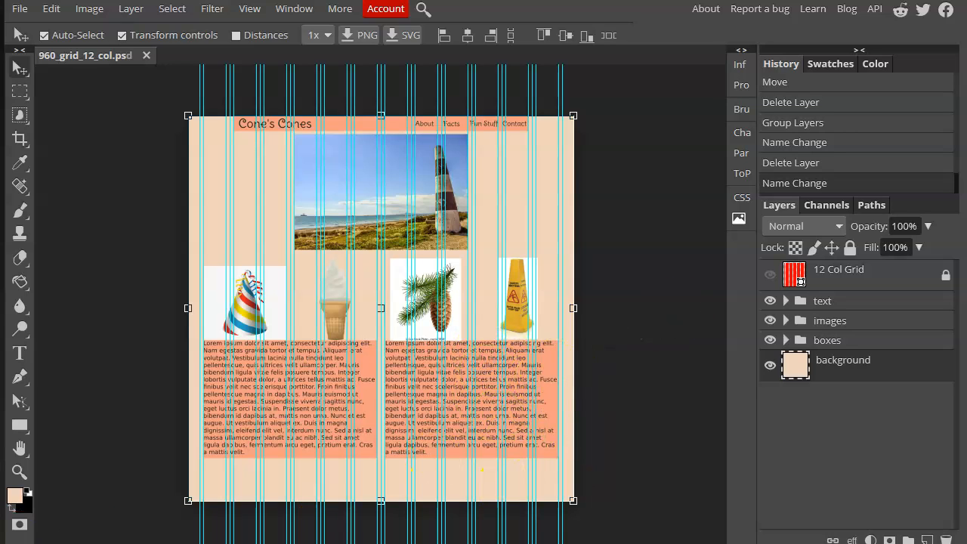